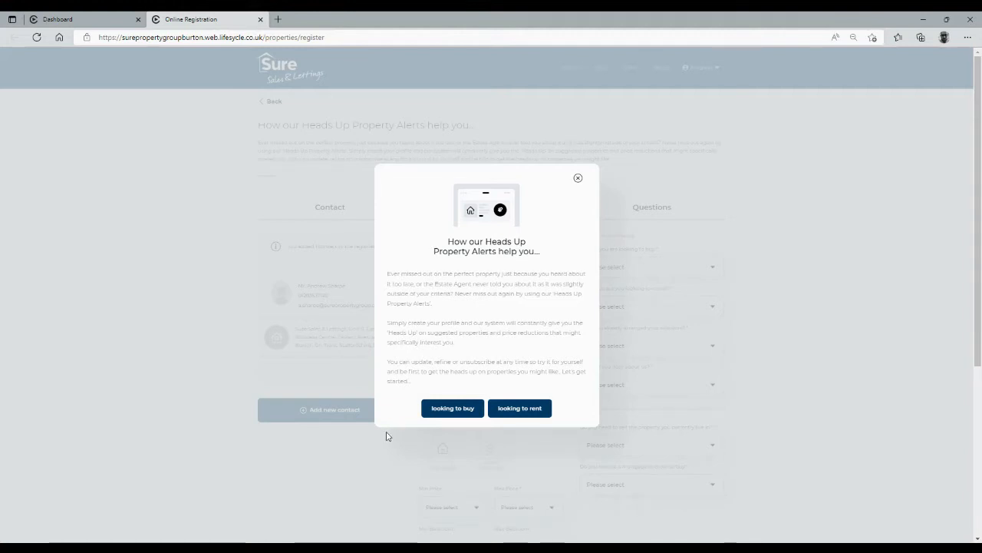
Step: Start a looking-to-buy registration and add Wildhay Brook with a +0 miles radius as a search location
click(452, 408)
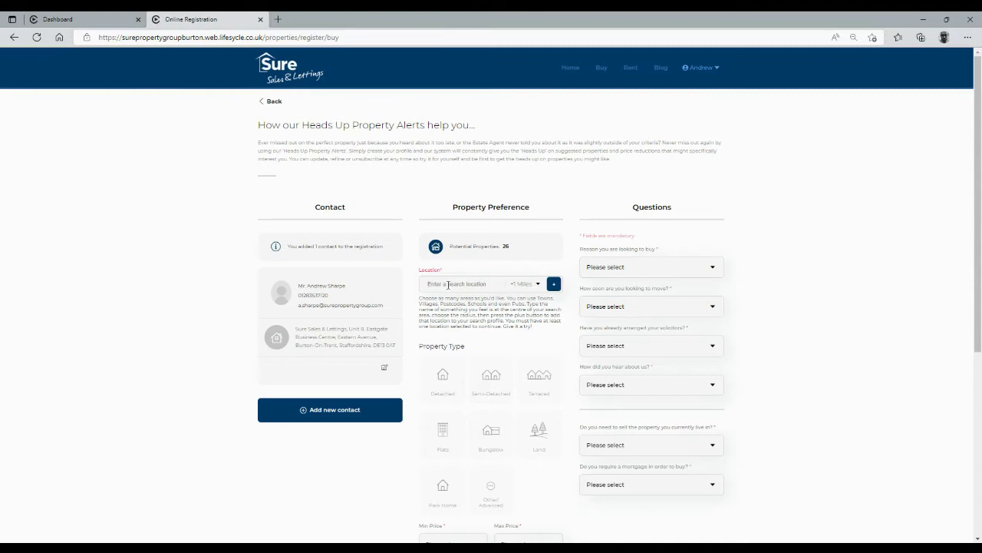
text(wildhay brook)
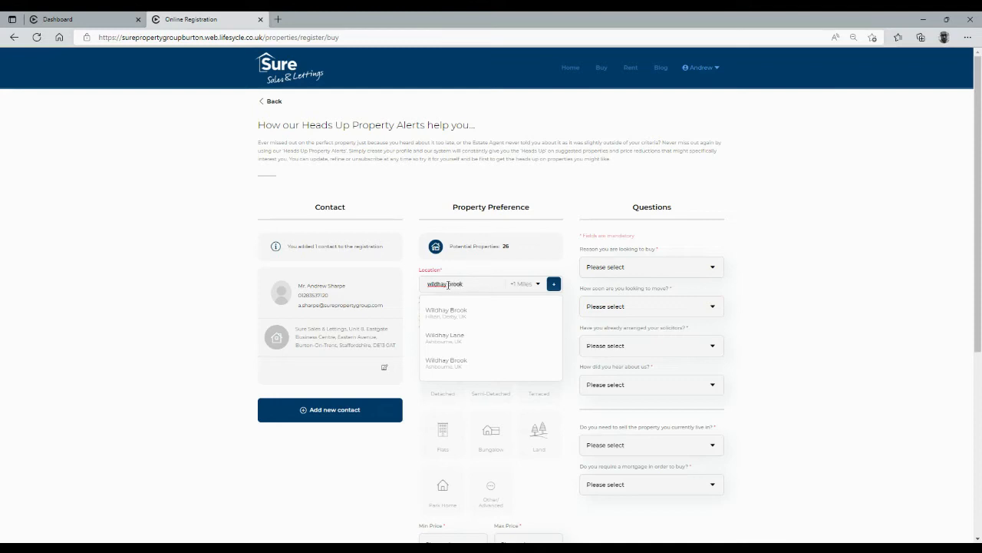
click(530, 284)
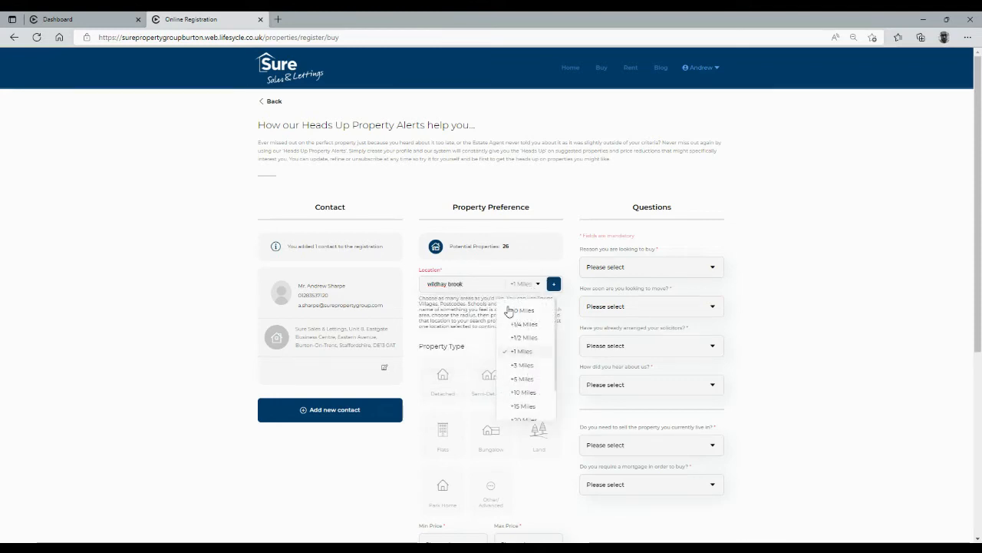
click(512, 310)
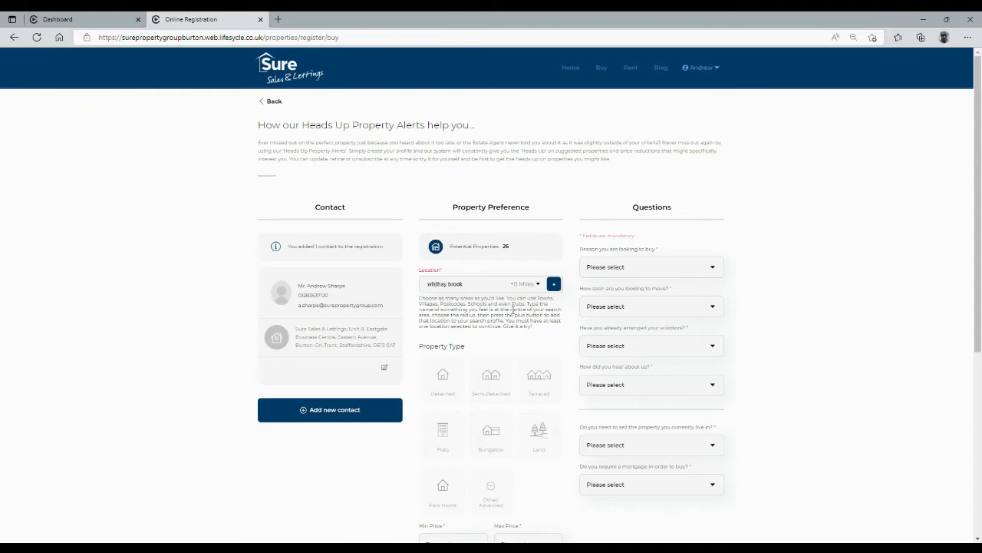
click(555, 285)
click(460, 309)
click(554, 284)
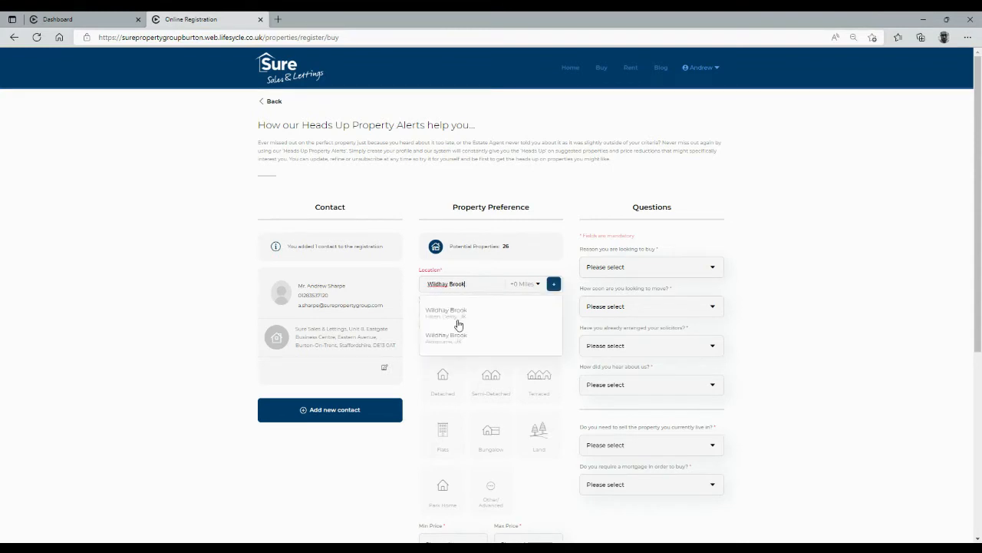
click(460, 313)
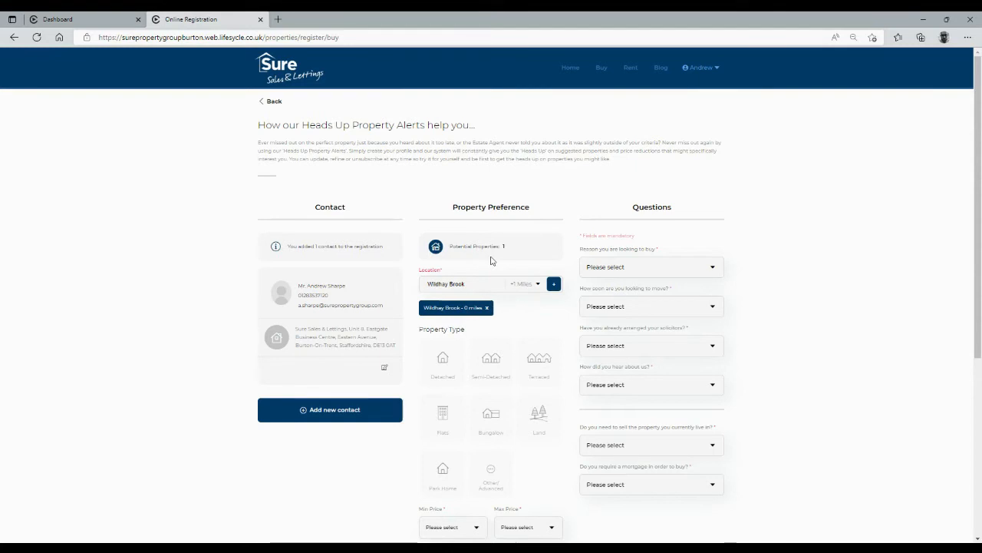
Step: Select the Detached and Flats property types and remove the extra 1-mile Wildhay Brook location
scroll(486, 304, down, 1)
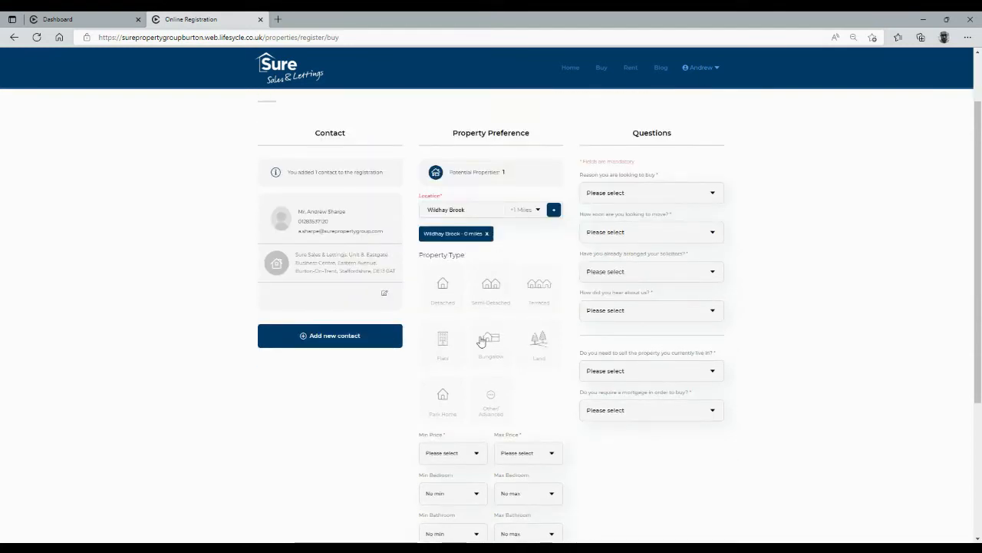
click(450, 297)
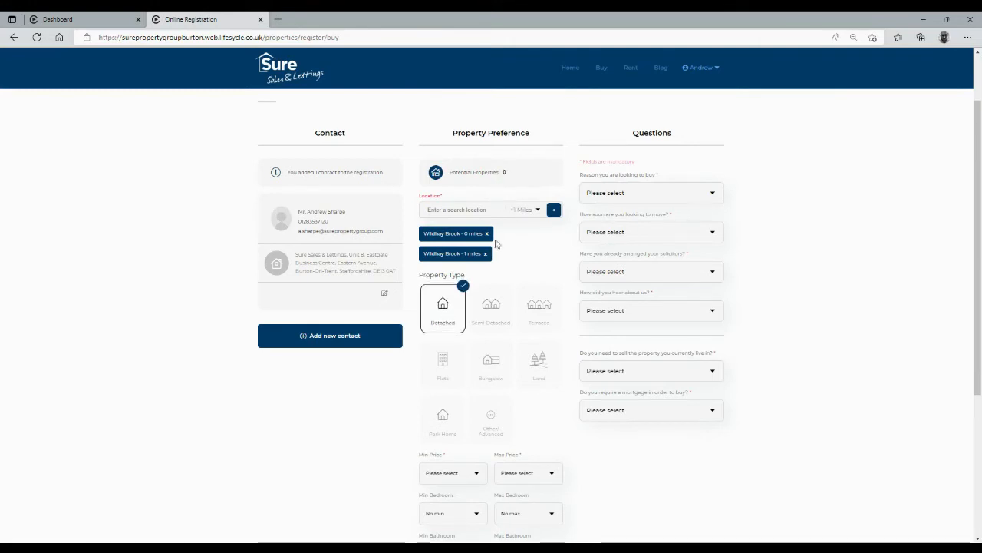
click(443, 369)
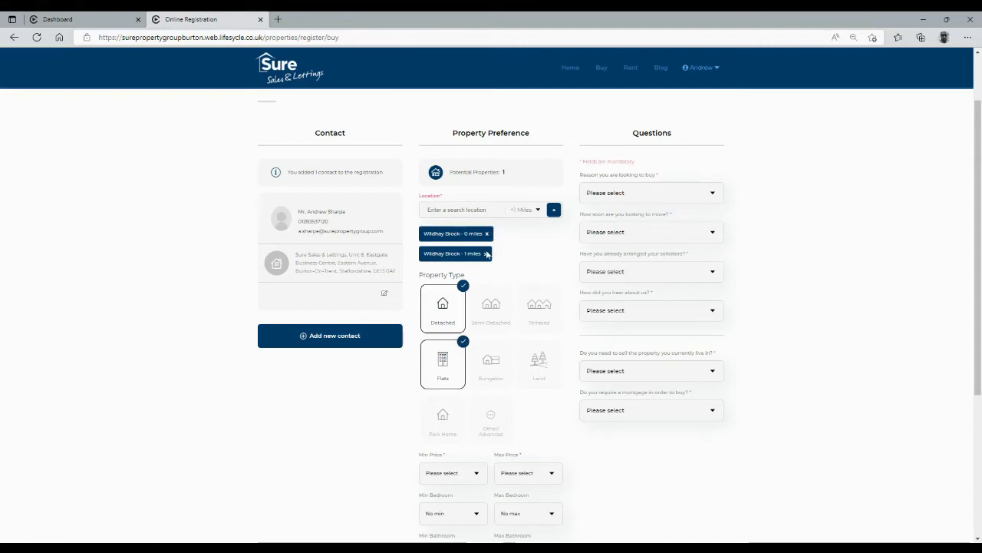
click(485, 253)
Step: Add Burton-on-Trent with a +3 miles radius as a second search location
click(480, 211)
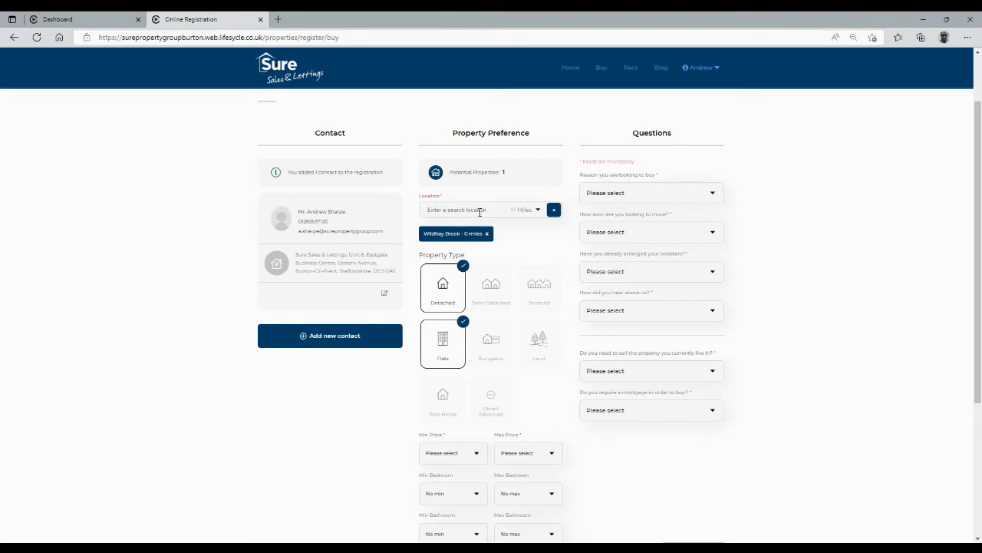
text(burton on)
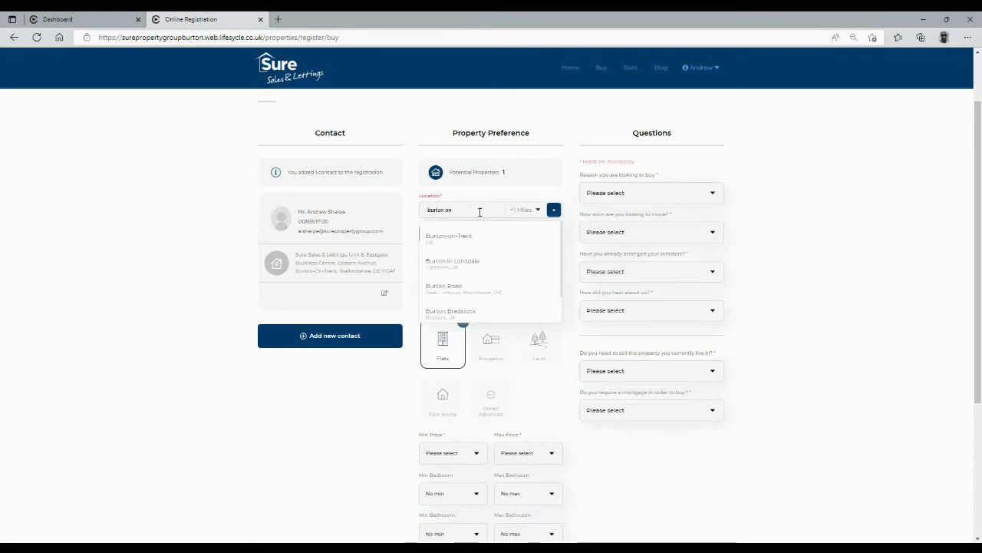
click(447, 236)
click(522, 217)
click(516, 291)
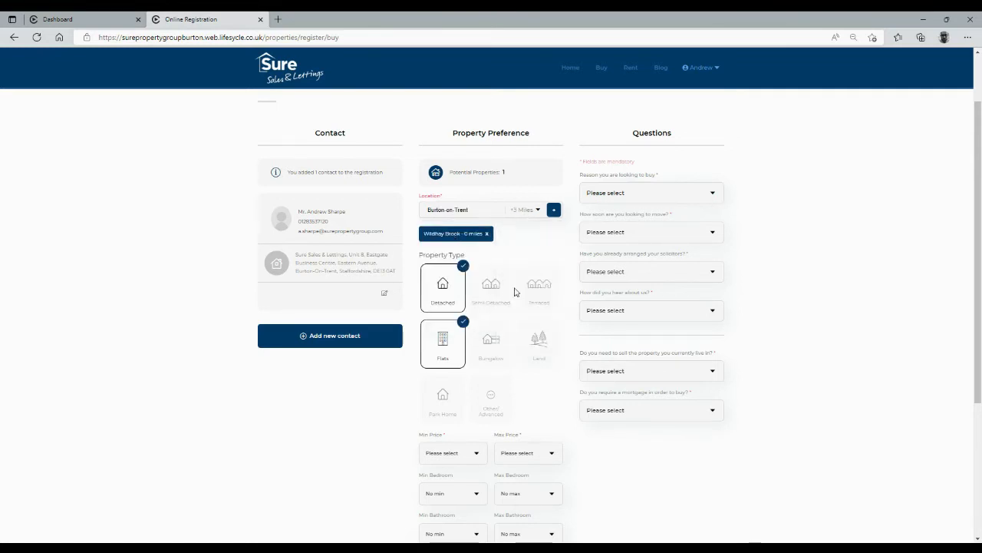
click(553, 209)
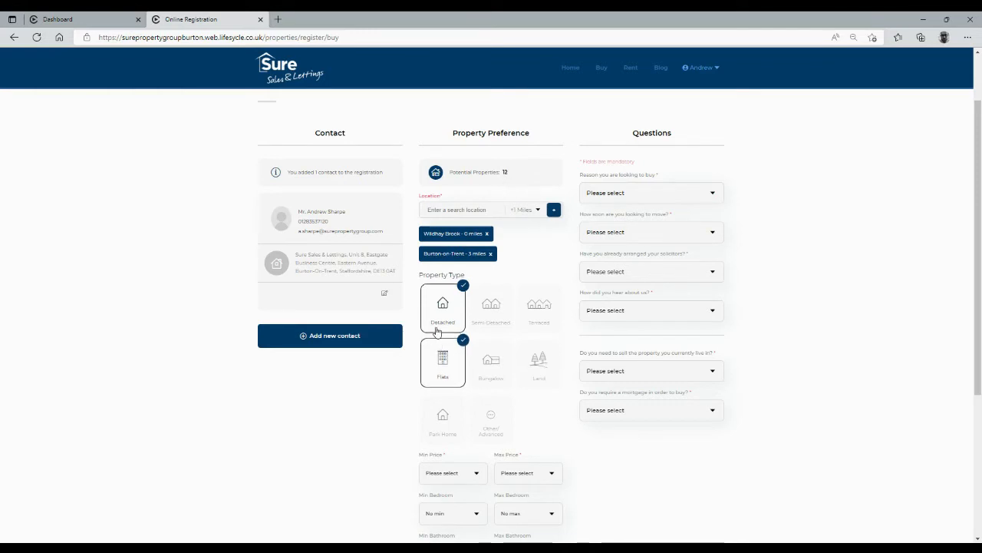
Step: Make Semi-Detached the only selected property type, deselecting Detached and Flats
click(491, 311)
click(442, 307)
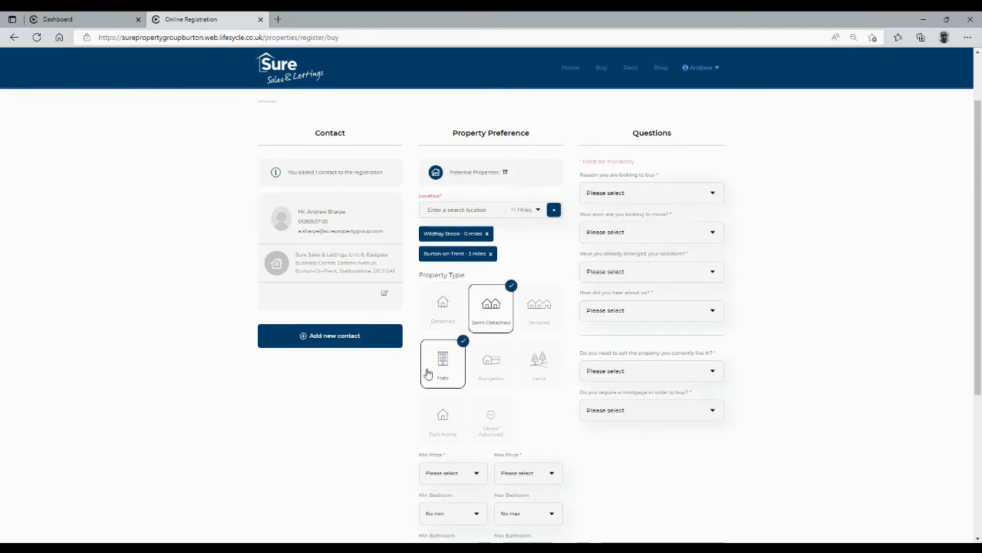
click(429, 373)
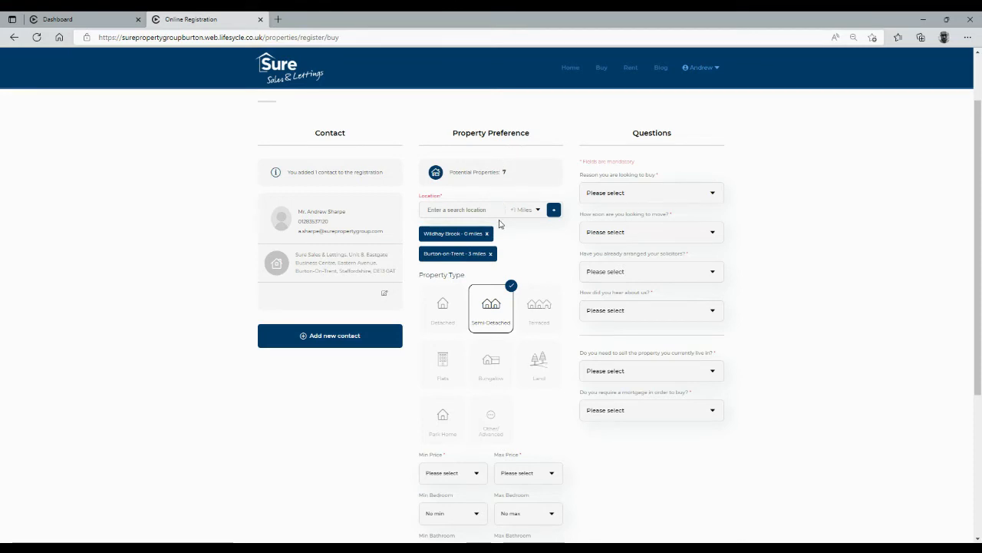
Step: Set the minimum price to £150,000 and the maximum price to £250,000 in the property preferences
scroll(502, 314, down, 1)
scroll(502, 318, up, 1)
scroll(506, 331, down, 3)
click(461, 254)
scroll(458, 314, down, 3)
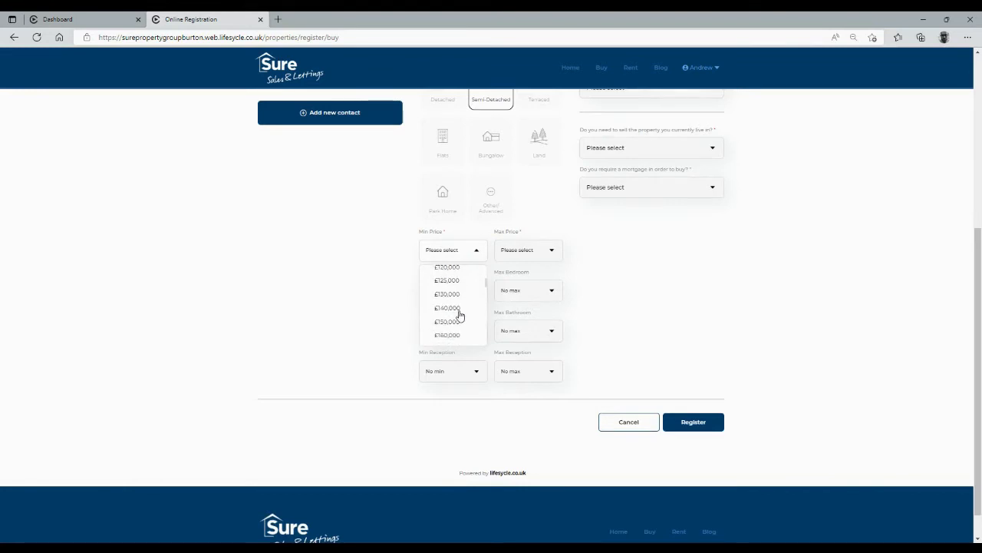
click(461, 323)
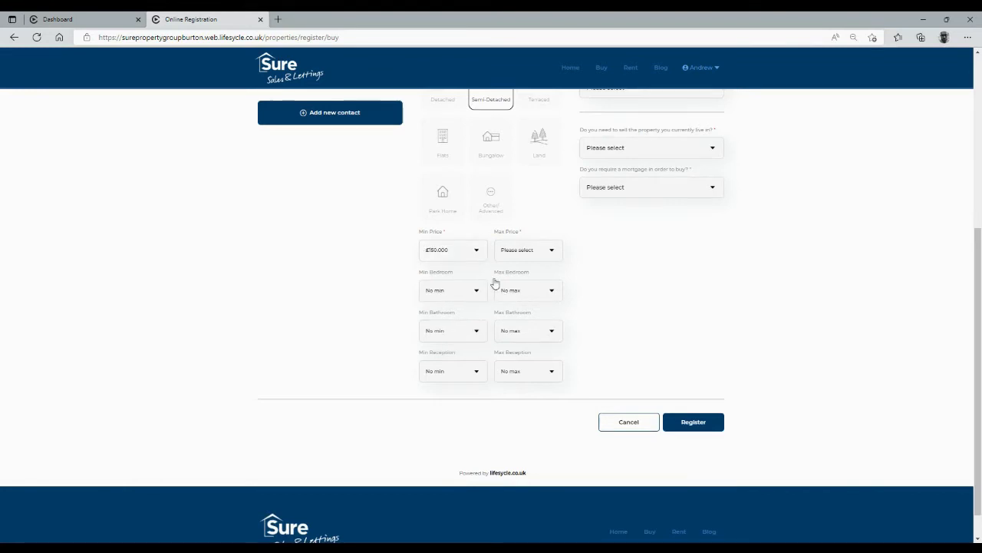
click(529, 255)
scroll(524, 314, down, 5)
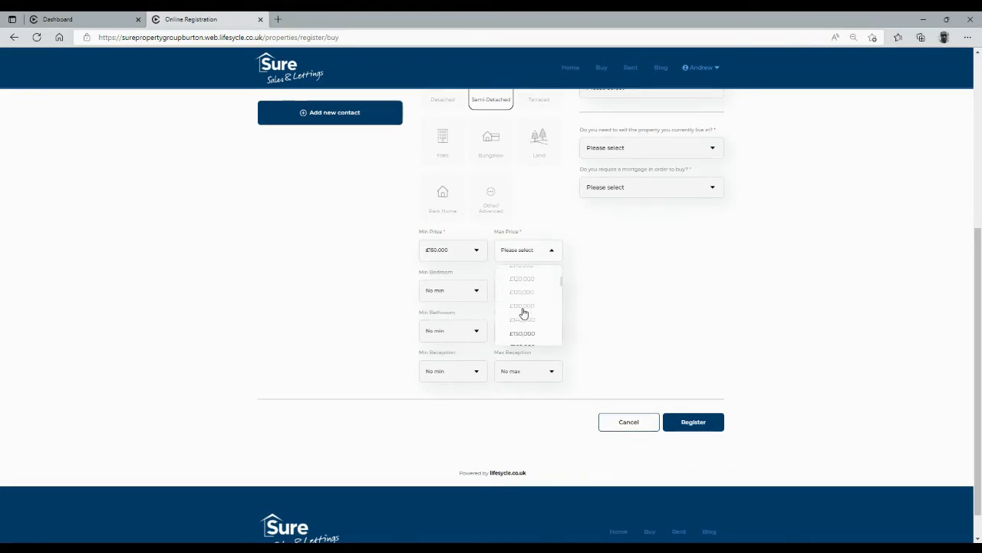
scroll(527, 315, down, 4)
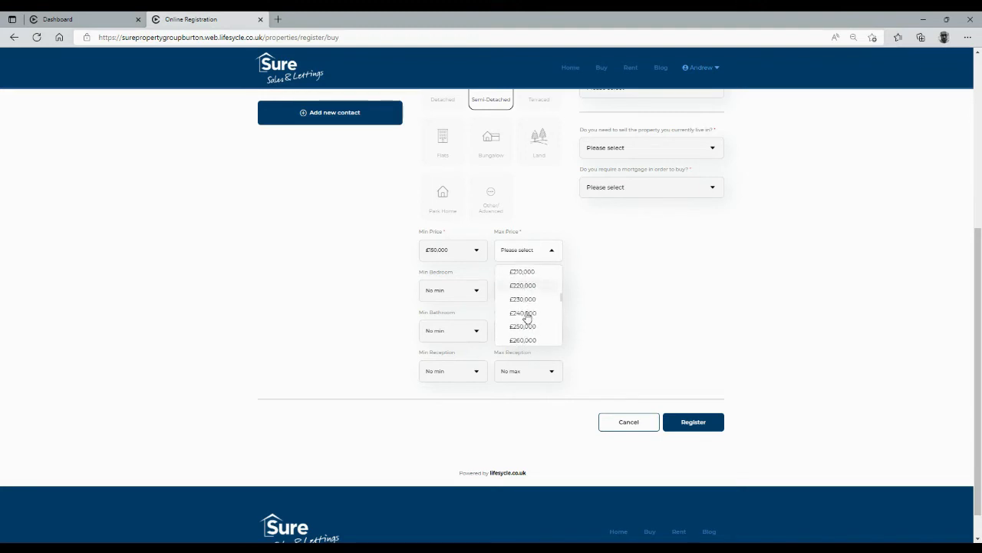
click(526, 326)
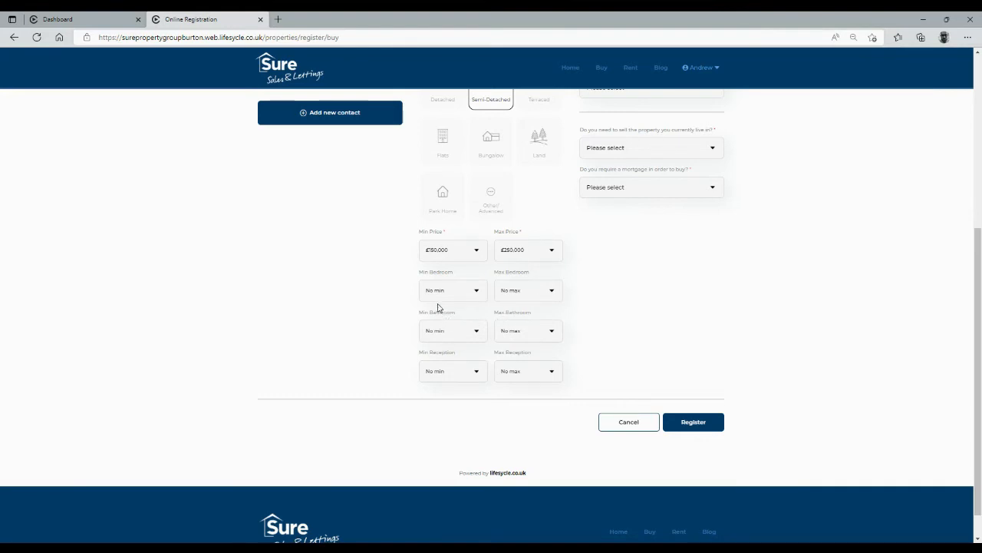
Step: Answer the buying reason with "I am first time buyer" and the moving timescale with "I'm ready to move now"
scroll(575, 346, up, 4)
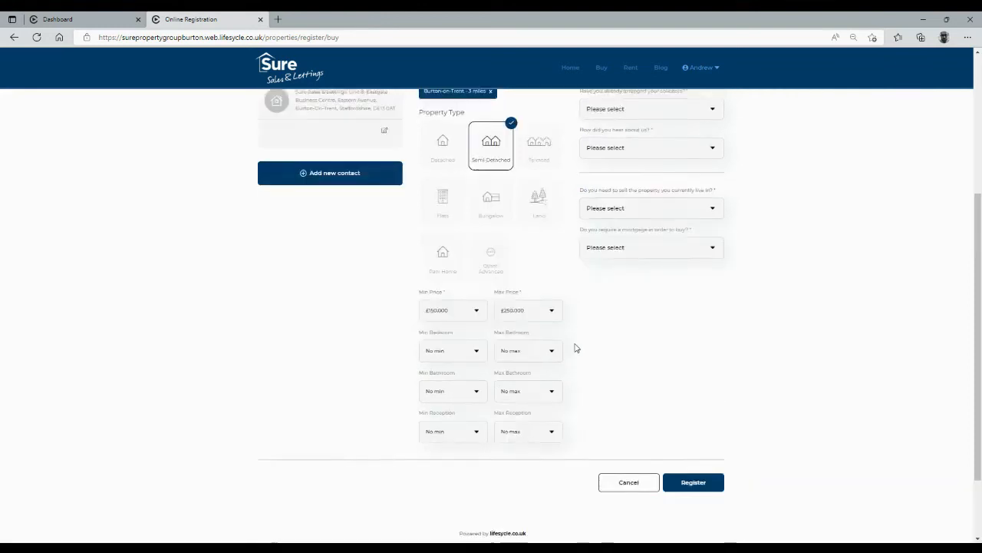
click(607, 267)
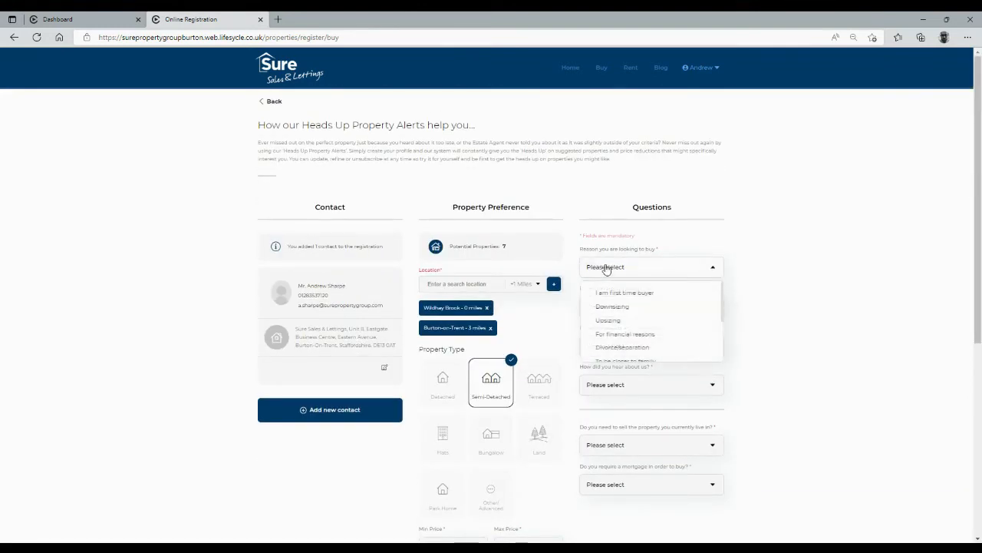
click(644, 298)
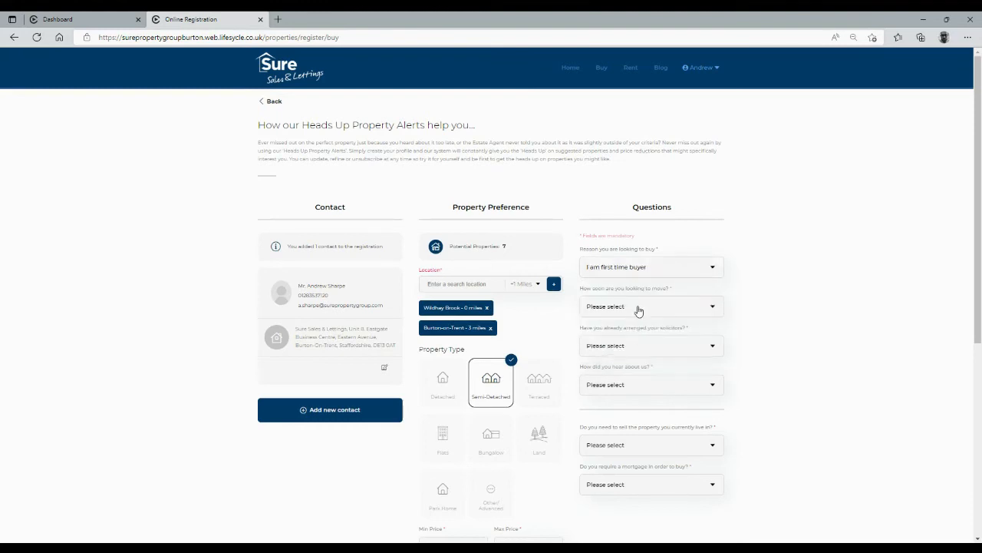
click(638, 308)
click(630, 333)
Step: Answer the solicitors question with "No - Not yet" and how you heard about the agency with "You were recommended to us"
scroll(629, 335, down, 1)
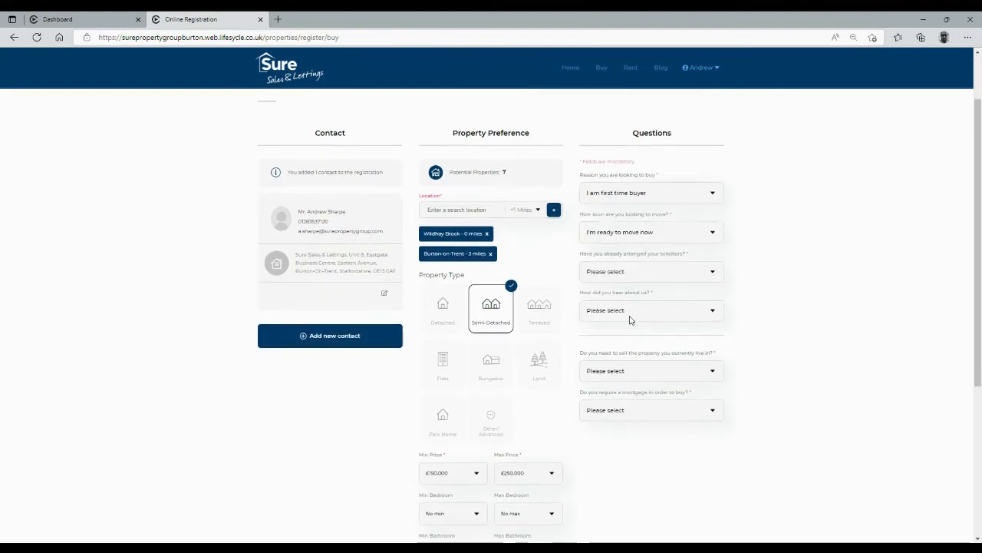
click(635, 274)
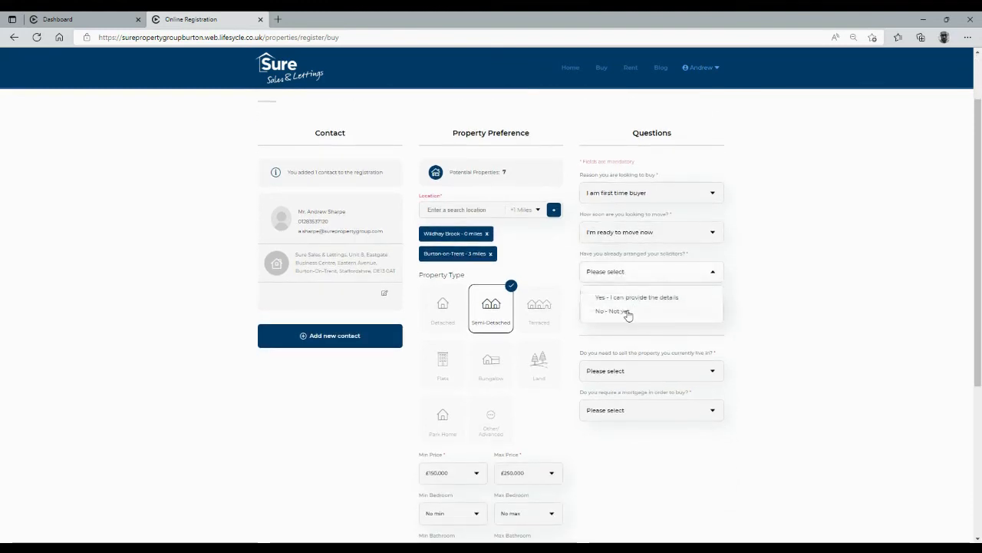
click(627, 311)
click(626, 311)
scroll(626, 379, down, 1)
scroll(625, 387, down, 3)
click(637, 370)
Step: Answer the property sale question with "I am a first time buyer" and the mortgage question with "Yes - I already have an agreement in principle"
click(654, 372)
click(646, 396)
click(649, 410)
click(636, 455)
Step: Submit the completed property alert registration and dismiss the confirmation message
scroll(699, 483, down, 3)
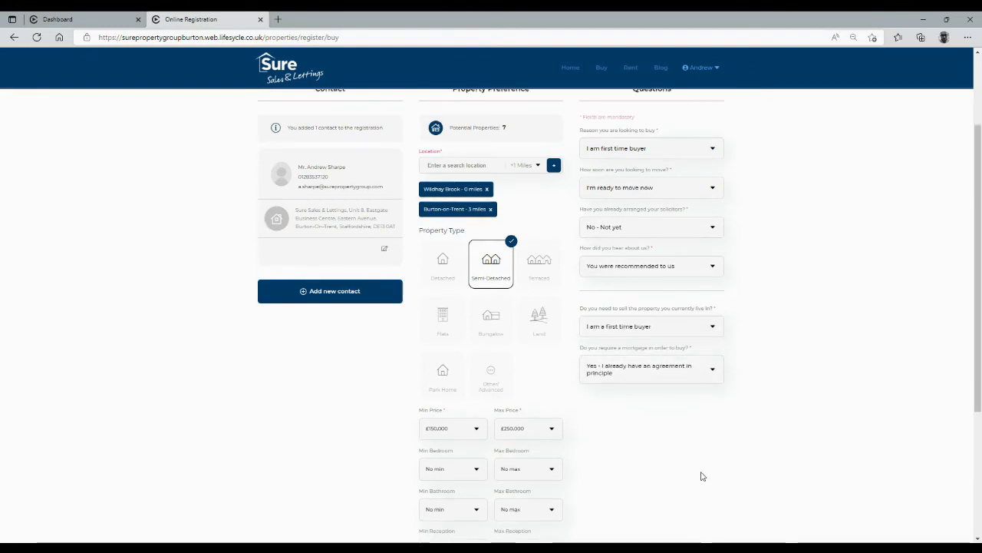
click(714, 393)
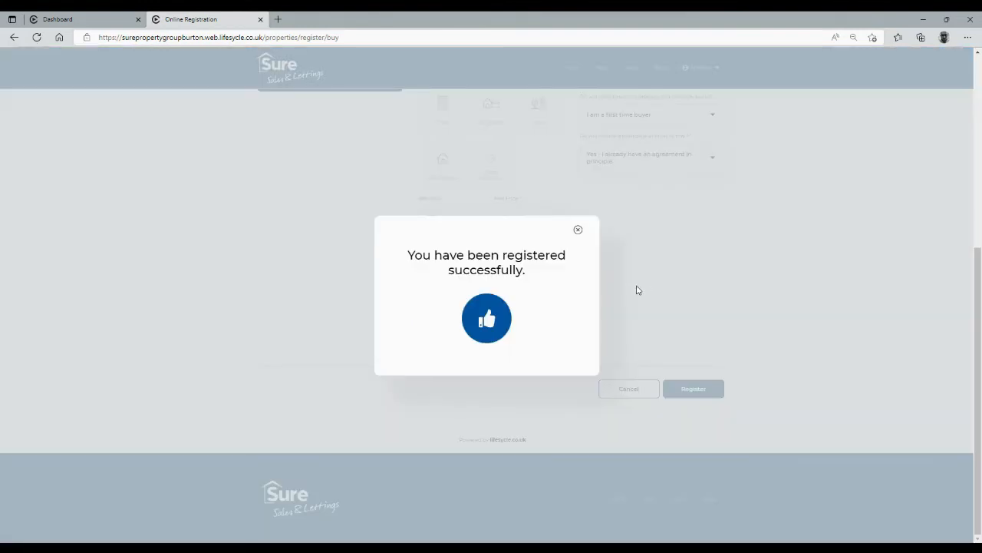
click(578, 229)
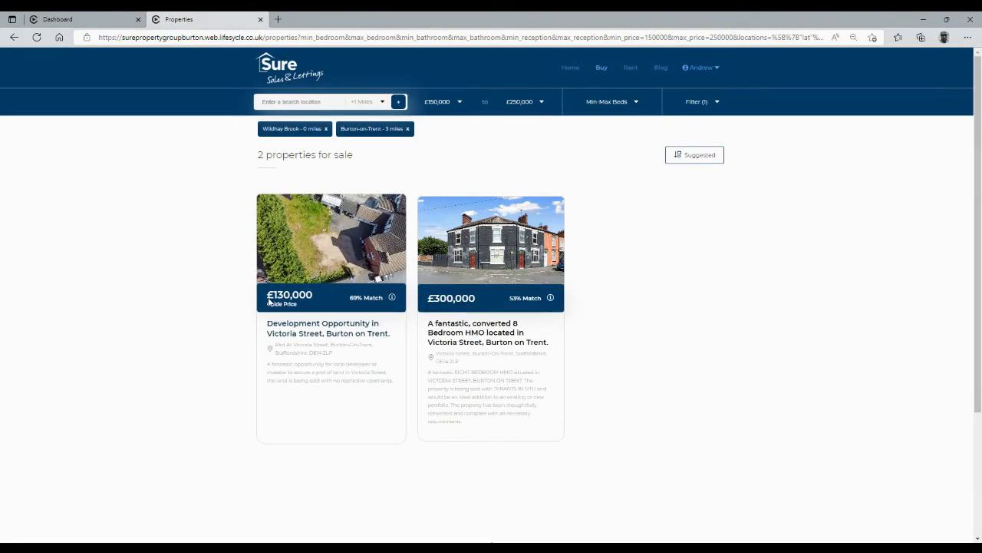
Step: Change the price range of the property search to £220,000 to £400,000
click(439, 100)
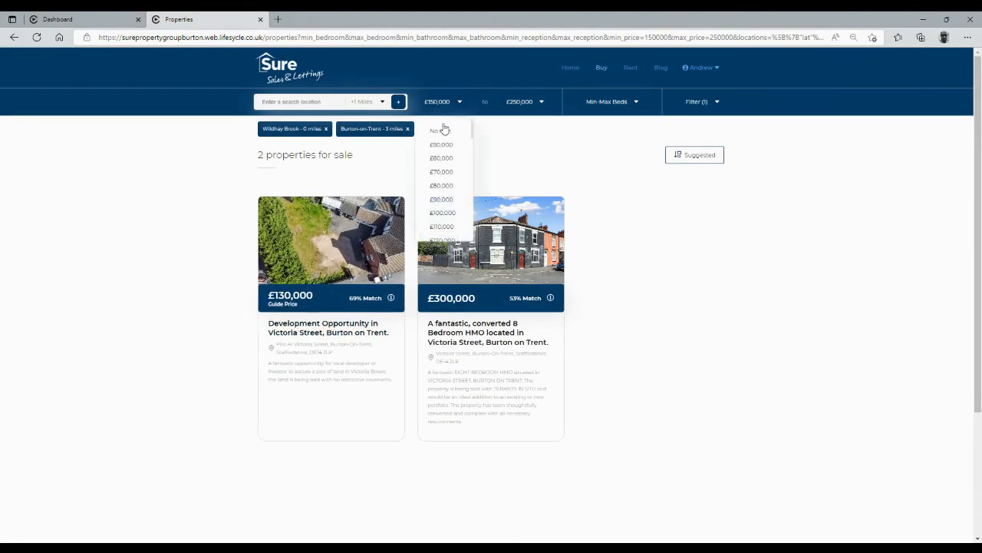
scroll(438, 200, down, 3)
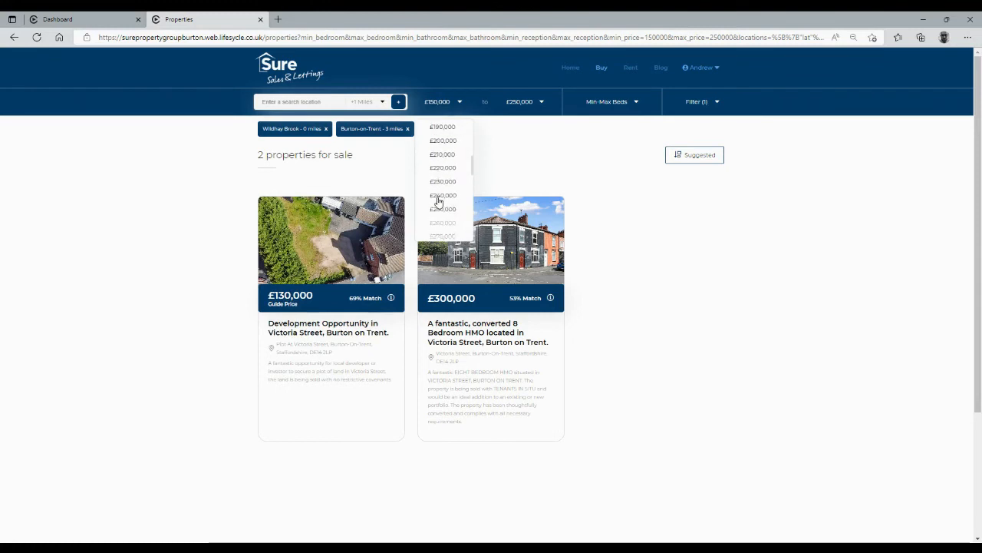
click(443, 168)
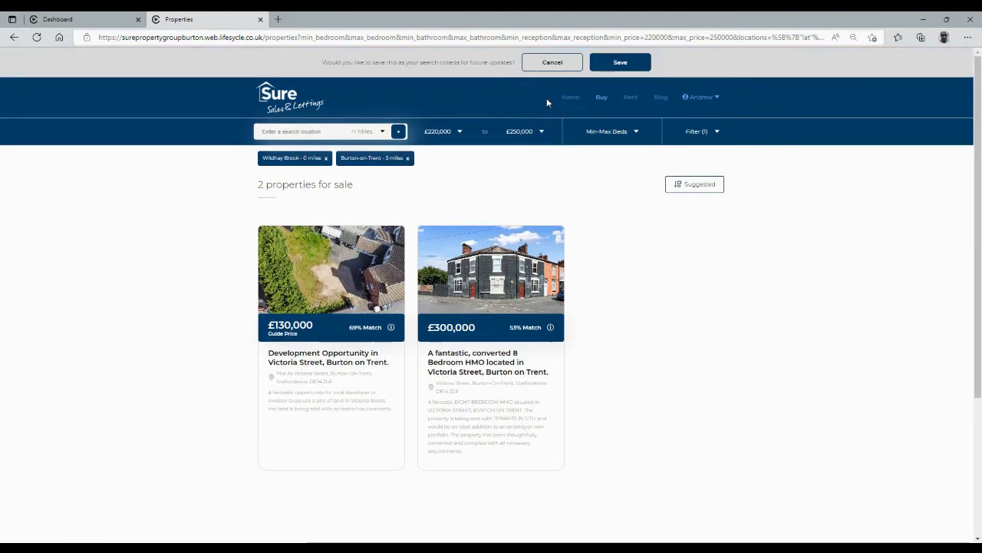
click(535, 131)
scroll(523, 209, down, 3)
scroll(525, 210, down, 2)
click(525, 223)
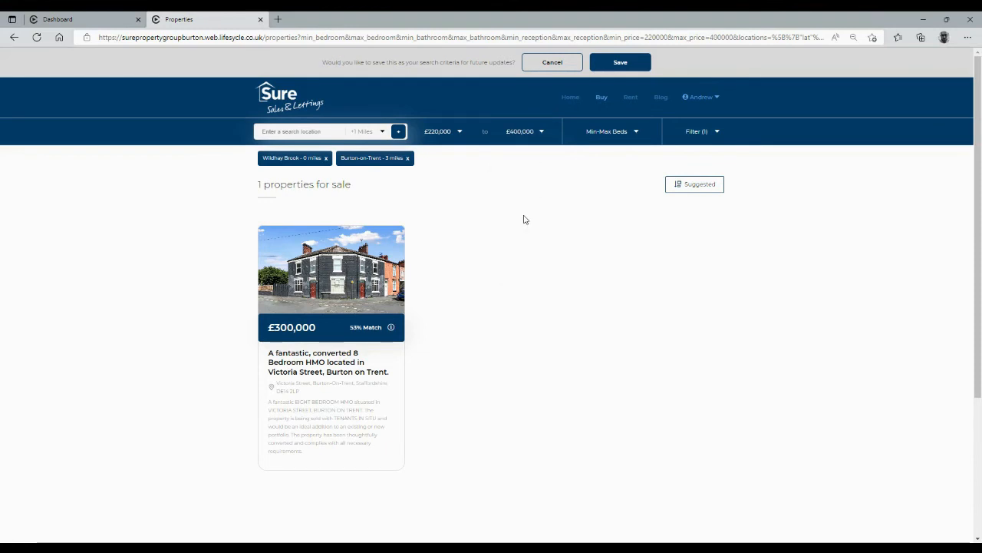
Step: Add Detached, Terraced and Flats to the property types in the search filter and apply it
click(696, 135)
click(280, 239)
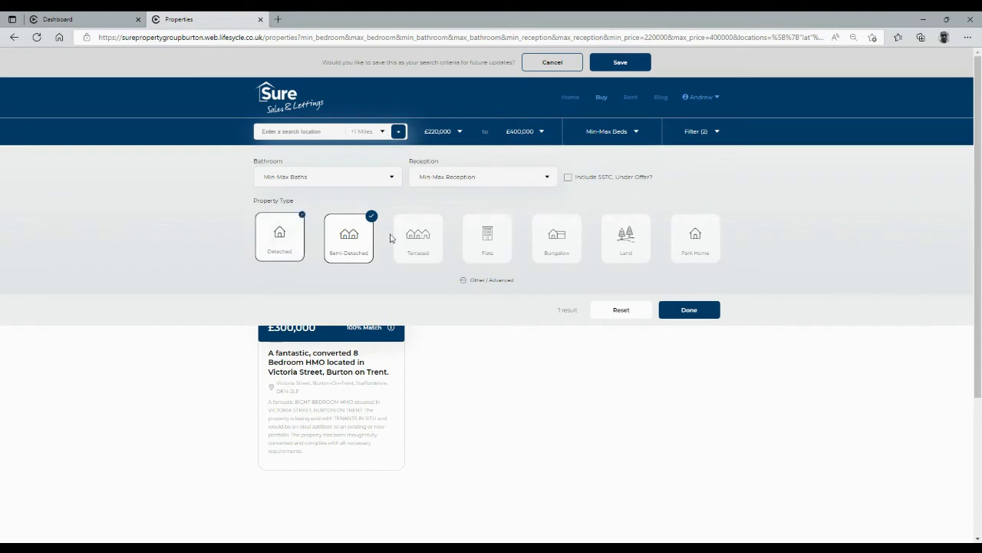
click(415, 235)
click(487, 236)
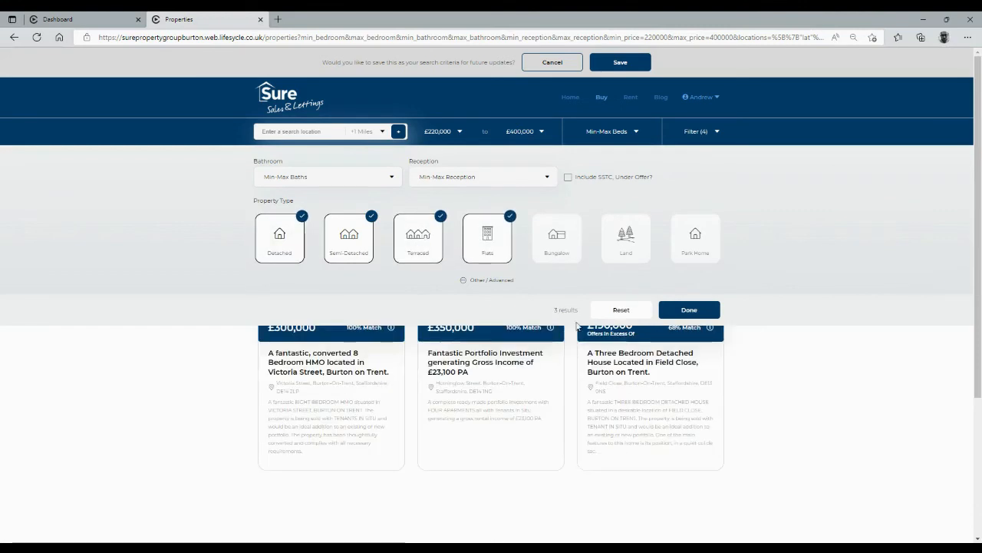
click(688, 310)
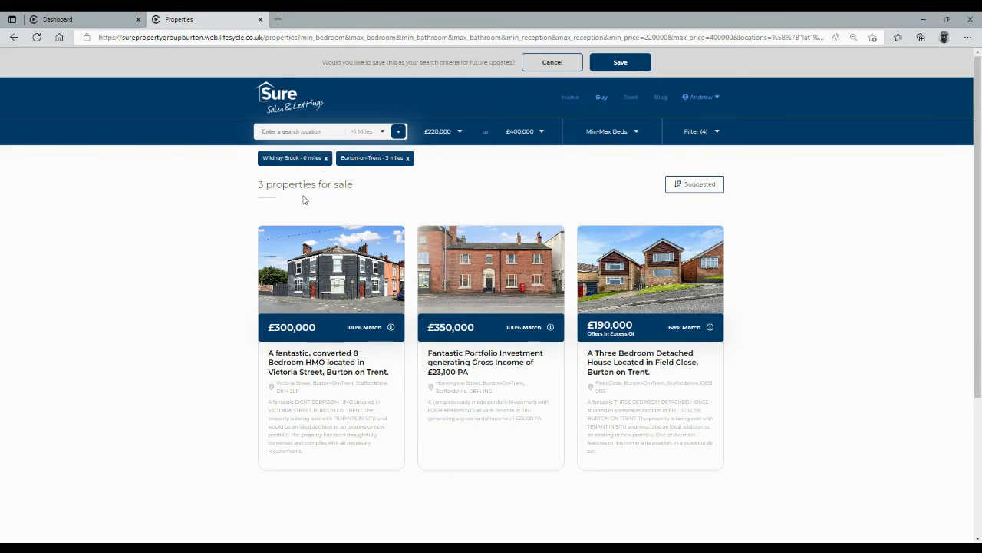
Step: Add Derby with a +5 Miles radius to the property search locations
click(334, 131)
text(derby)
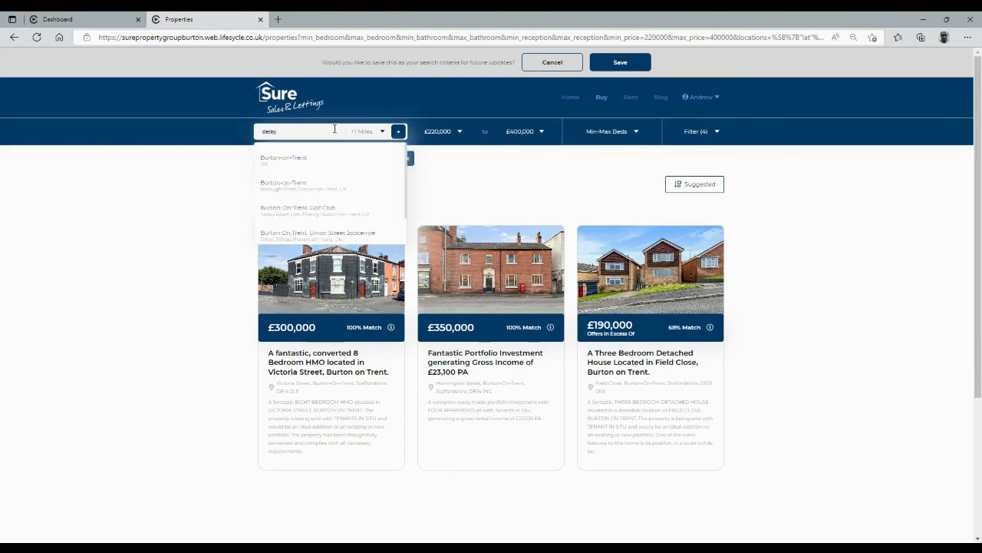
key(Down)
key(Return)
click(377, 135)
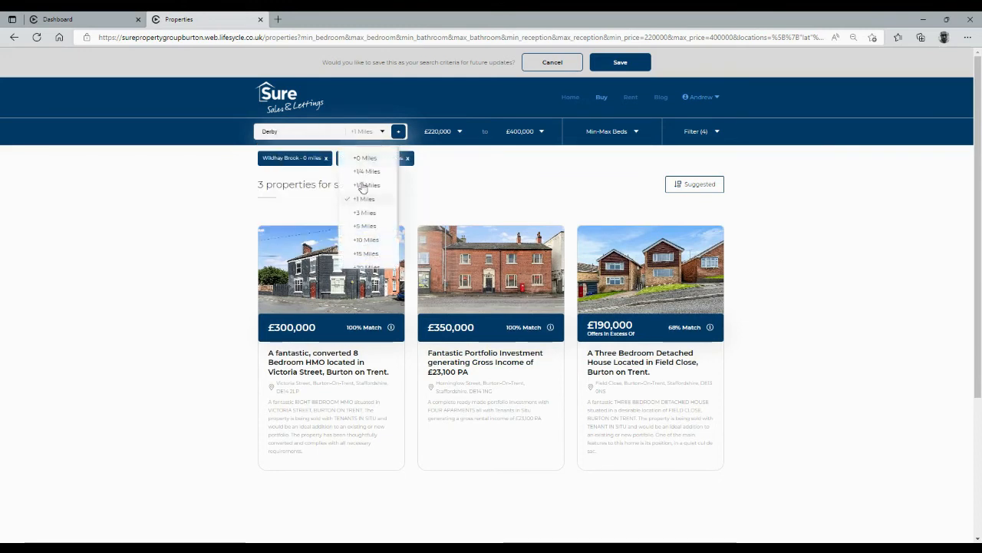
click(364, 228)
click(400, 132)
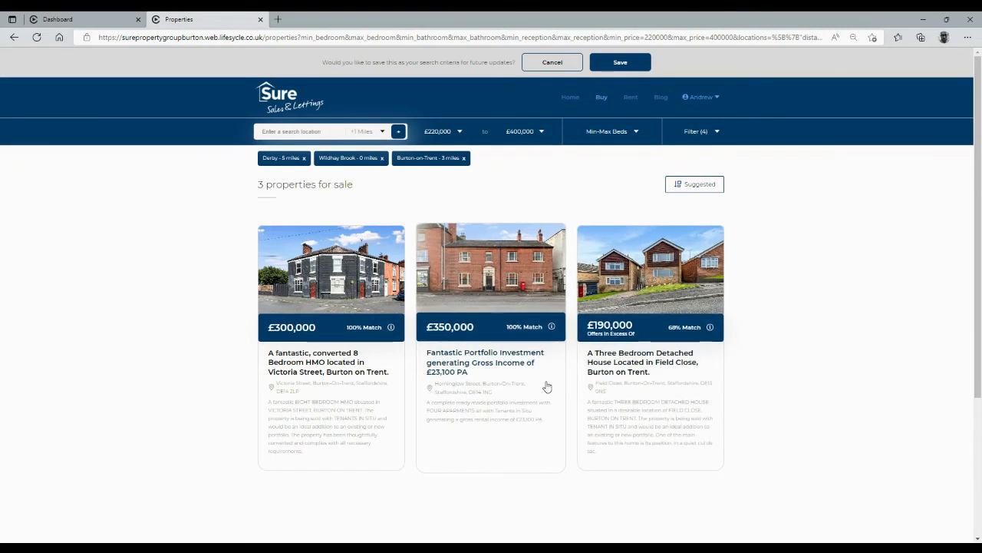
Step: Lower the search's minimum price to £100,000 and save the search criteria to the first listed profile
click(461, 131)
click(449, 243)
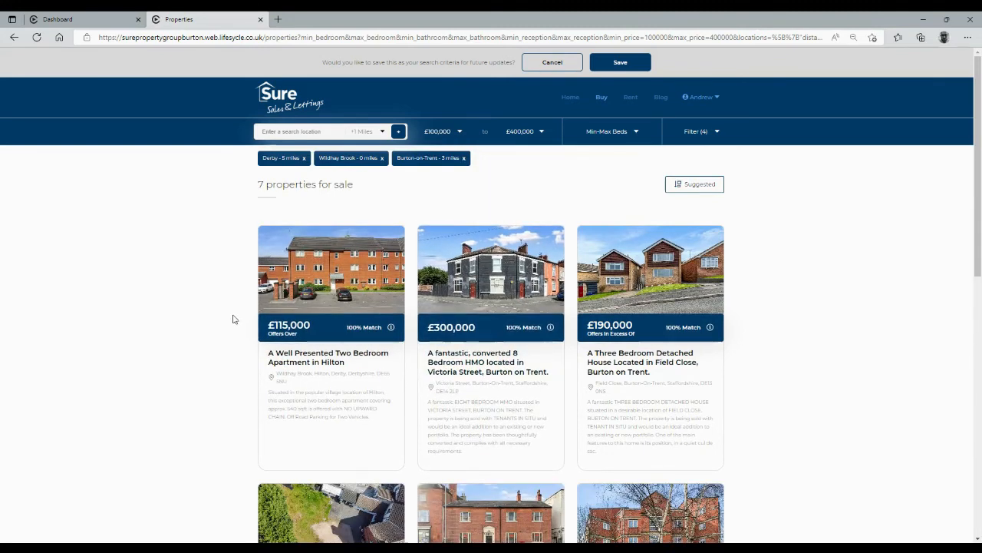
scroll(234, 319, down, 3)
scroll(234, 319, up, 1)
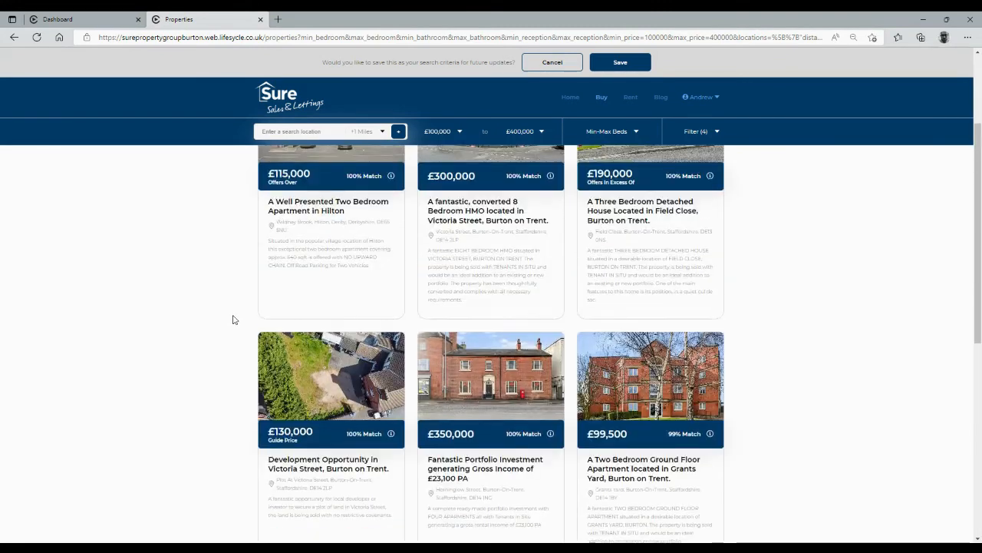
click(620, 62)
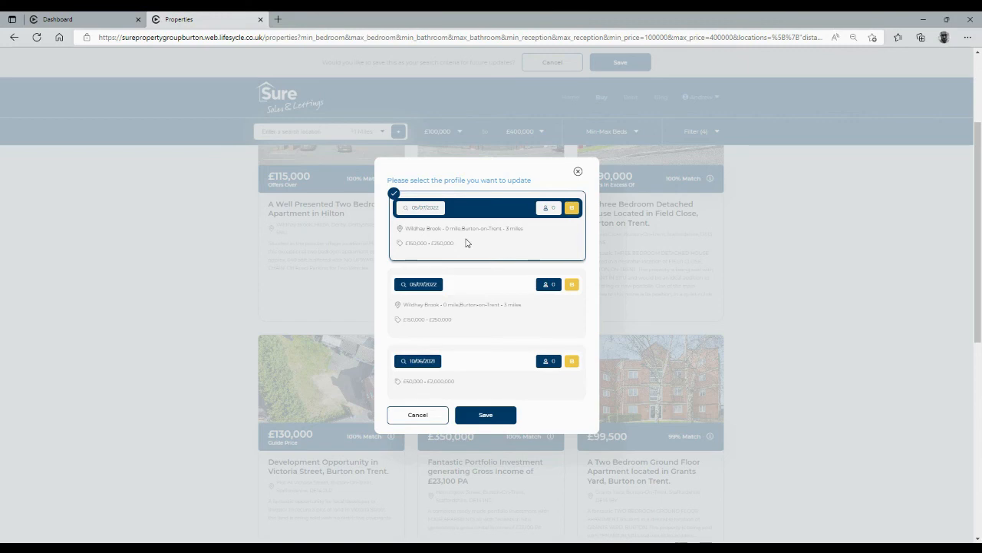
click(495, 416)
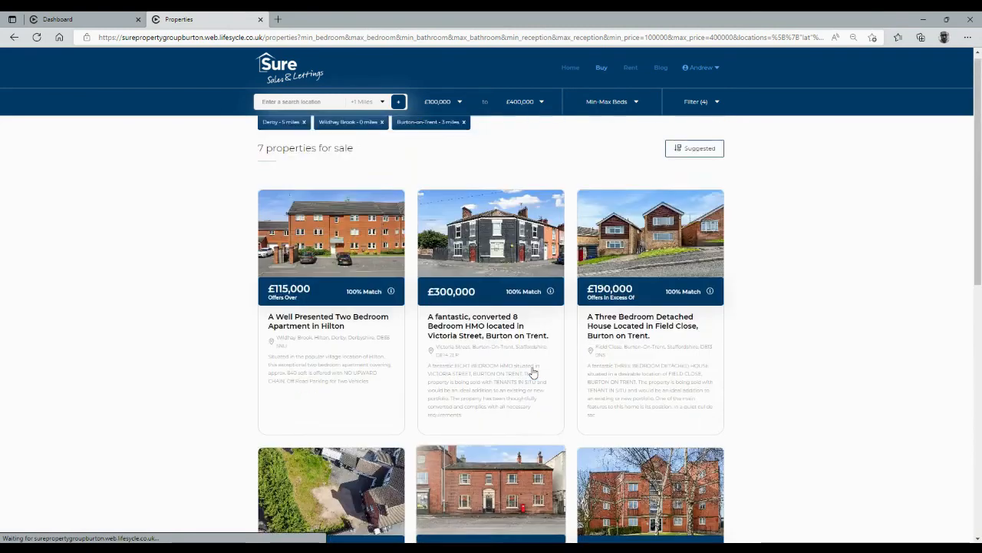
Step: Try the Include SSTC, Under Offer option in the search filter, clear it again and close the filter
click(710, 105)
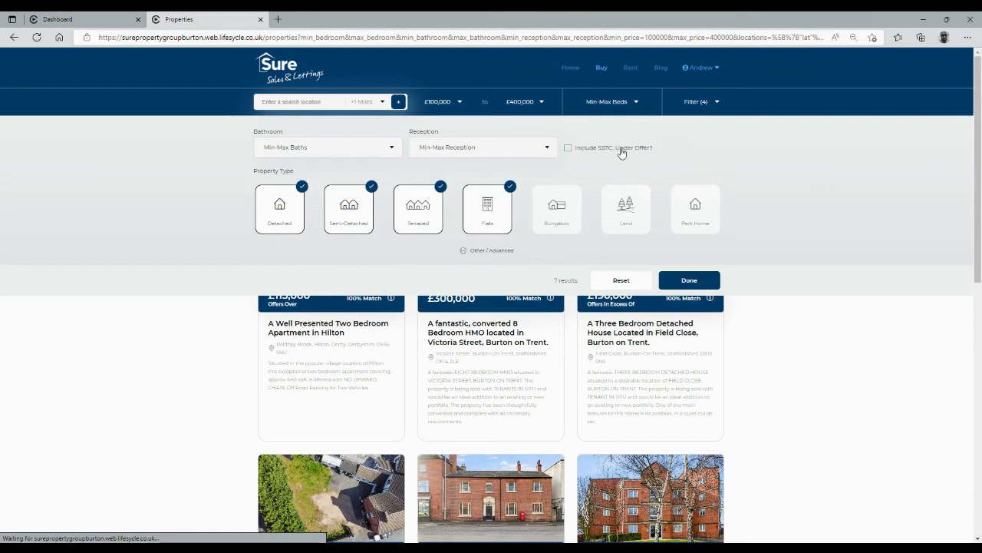
click(568, 147)
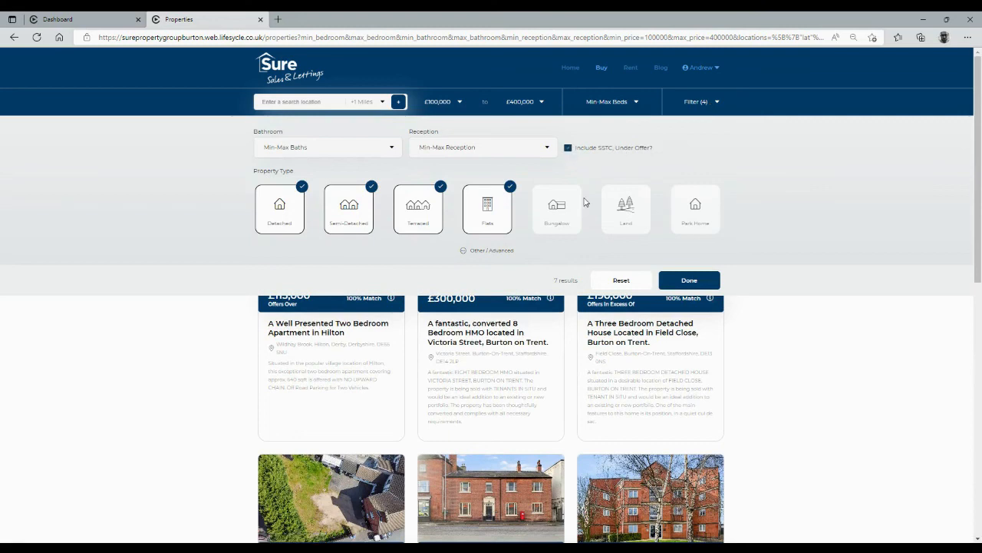
click(567, 148)
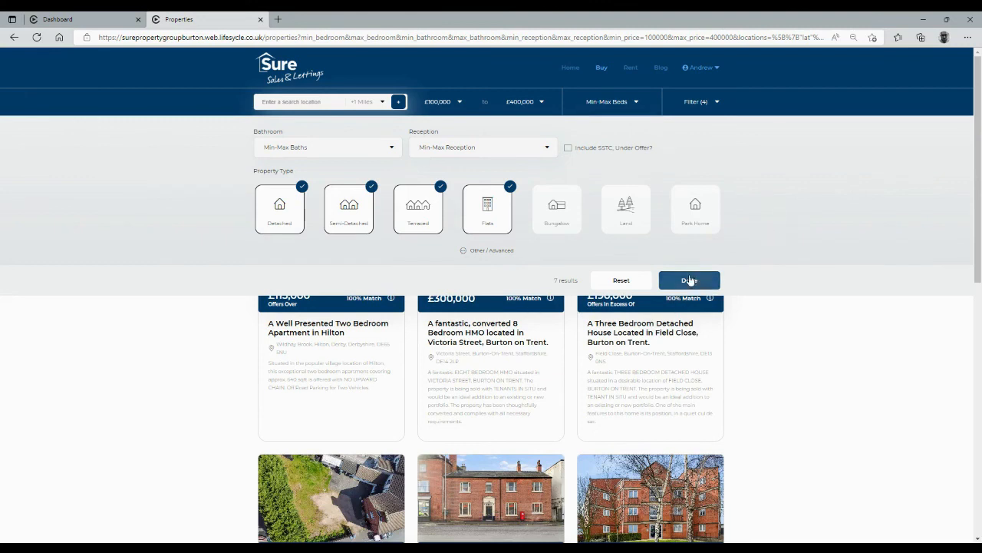
click(688, 279)
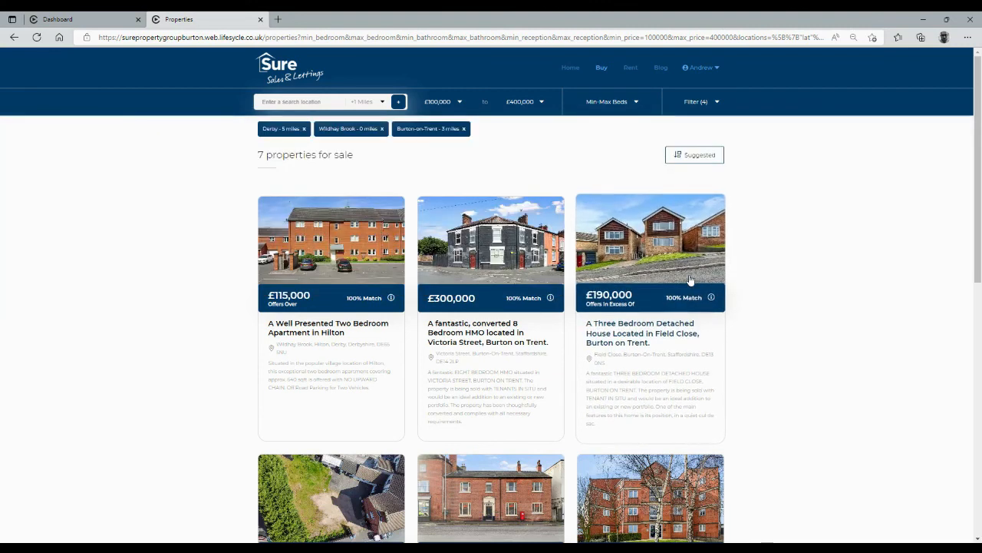